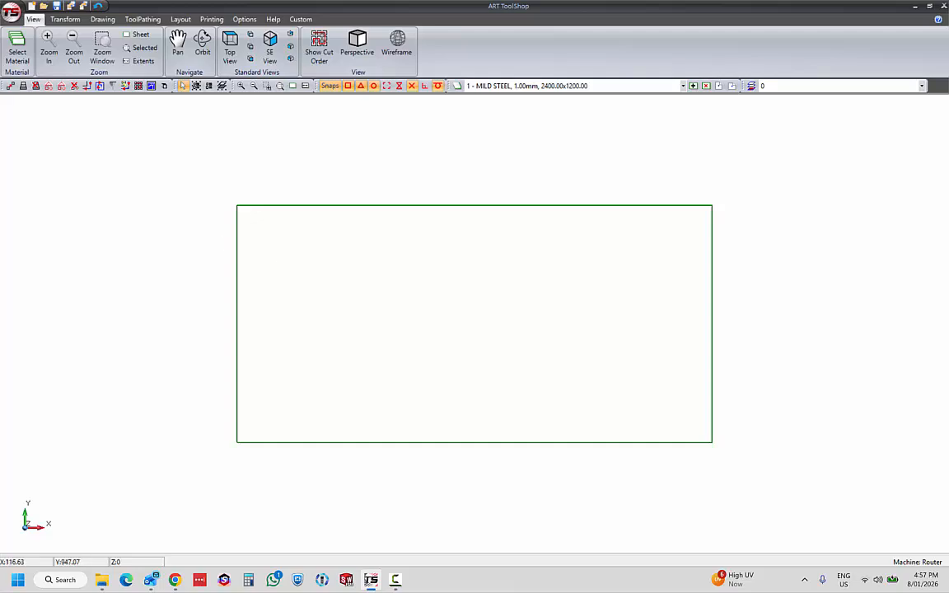
Step: Review the material, thickness and default size choices for the current sheet, and open the Material Library
click(19, 60)
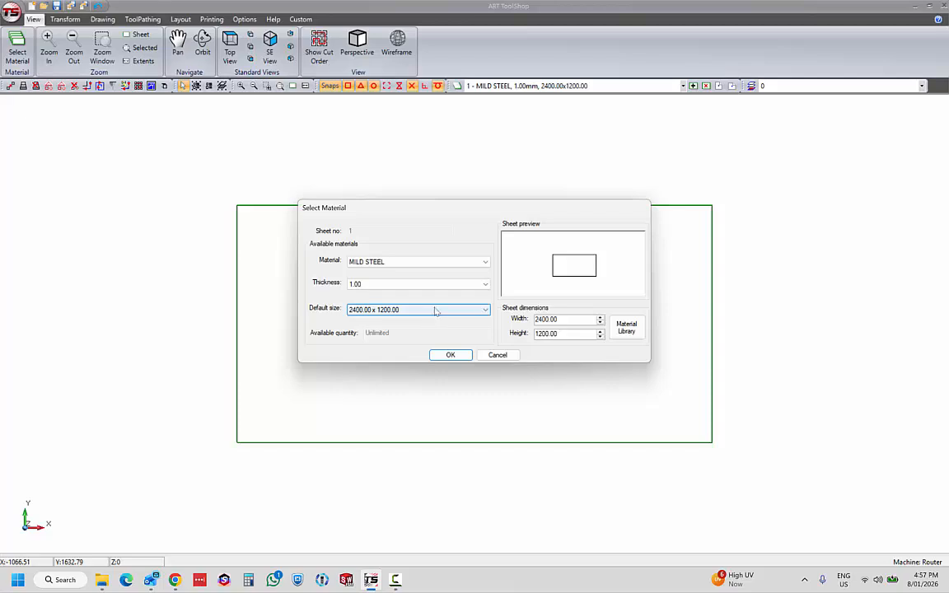
click(485, 262)
click(486, 262)
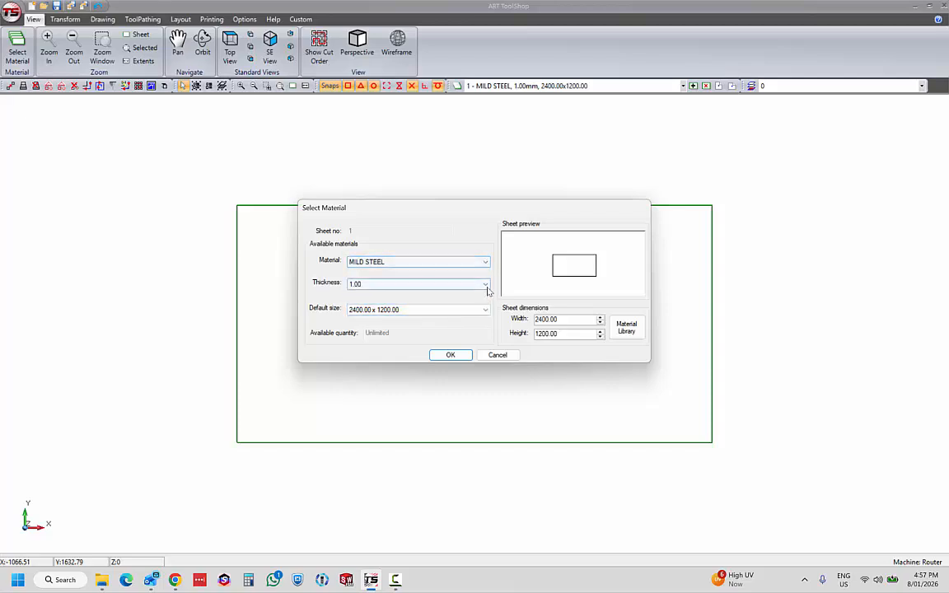
click(485, 283)
click(485, 283)
click(485, 309)
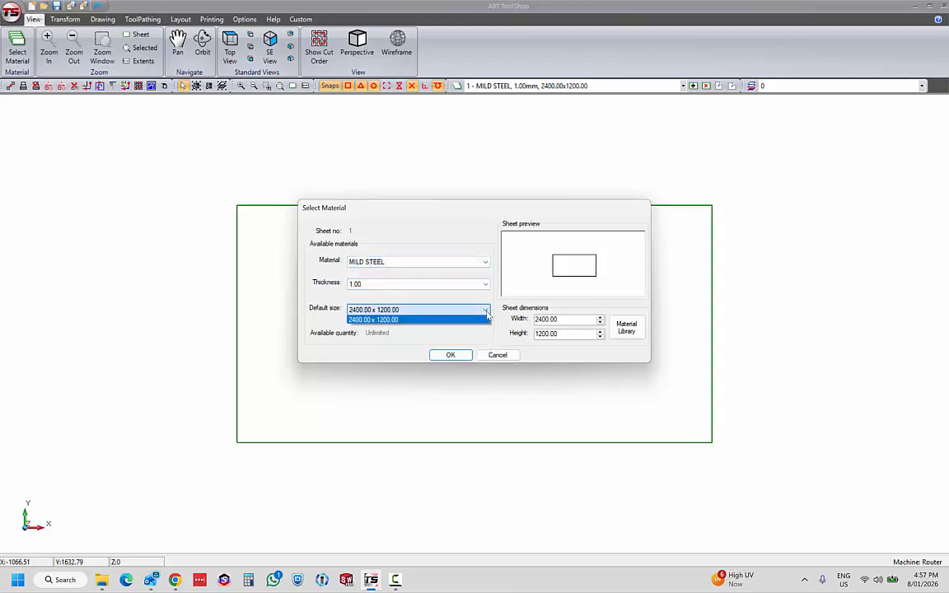
click(485, 309)
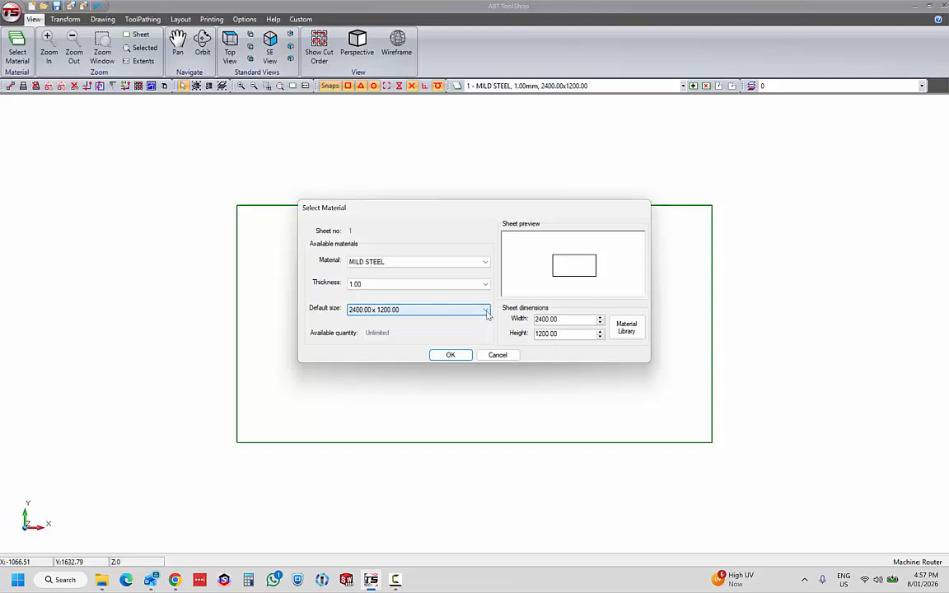
click(628, 331)
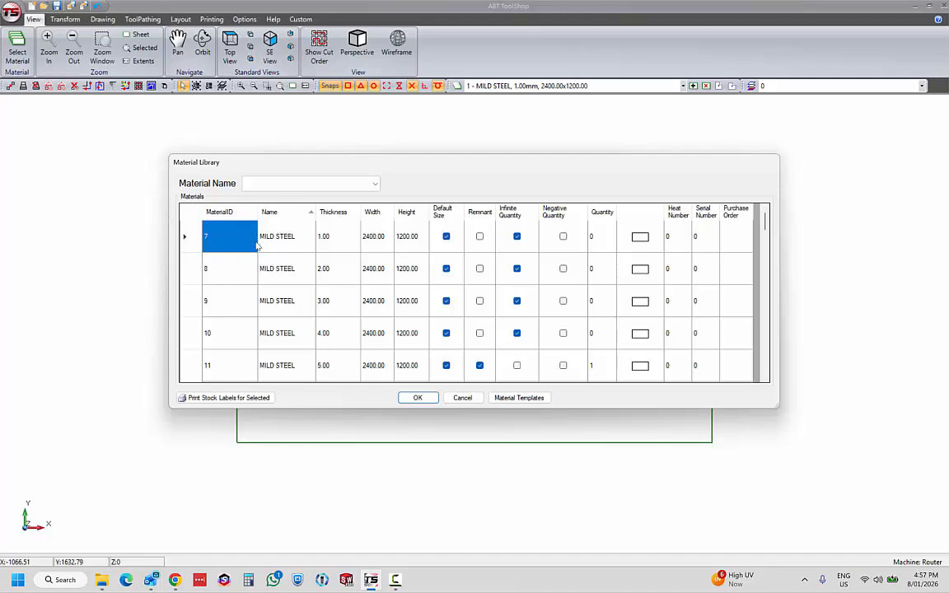
Step: Select the mild steel entries of 1.00, 3.00 and 5.00 thickness together and clear that selection
click(188, 237)
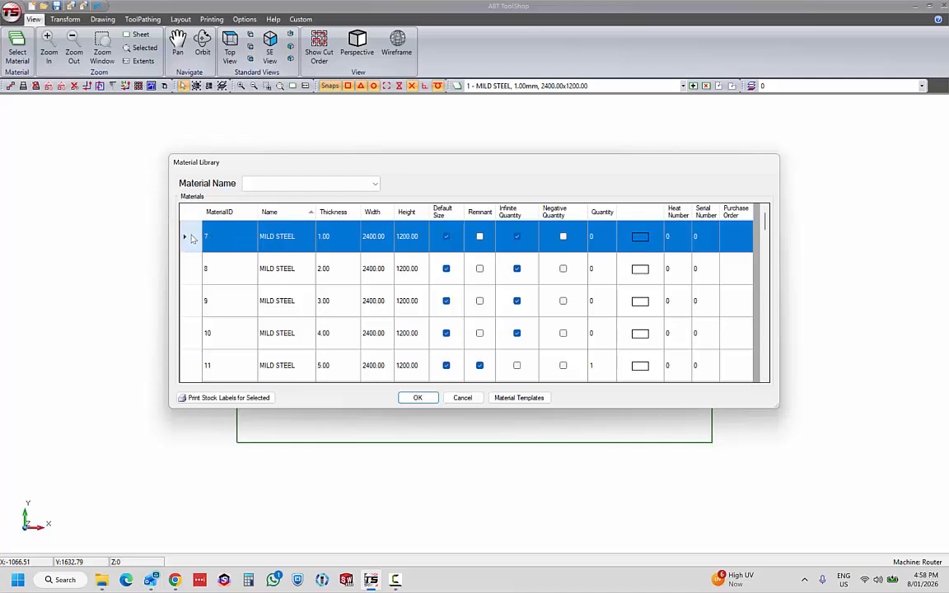
ctrl+click(194, 302)
ctrl+click(190, 367)
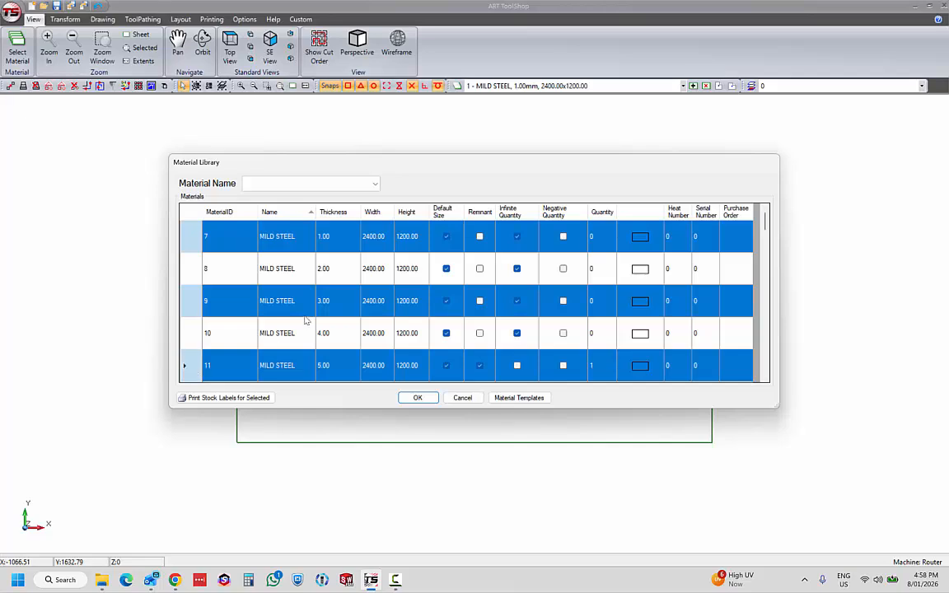
click(226, 267)
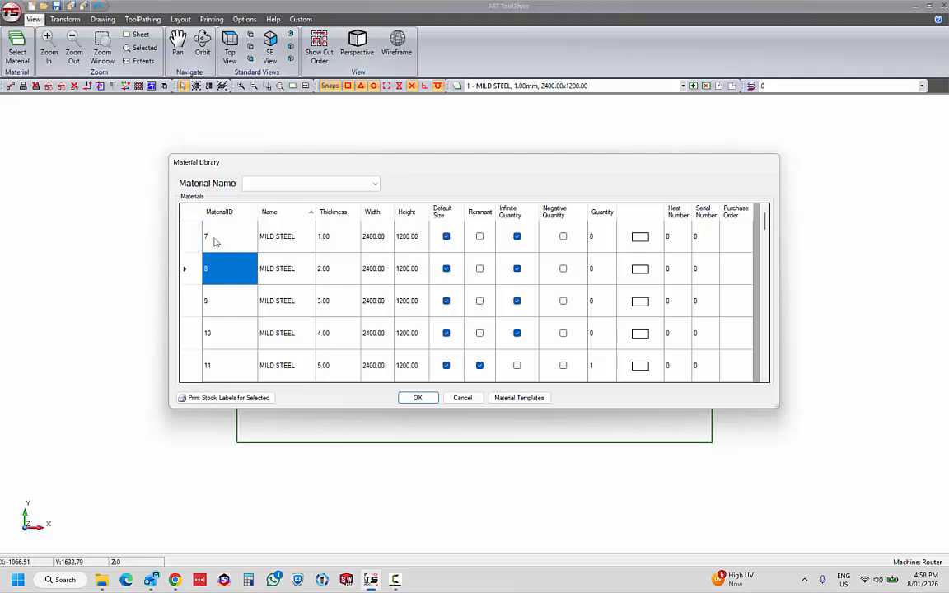
Step: Delete all mild steel entries from 1.00 to 50.00 thickness from the Material Library
click(189, 239)
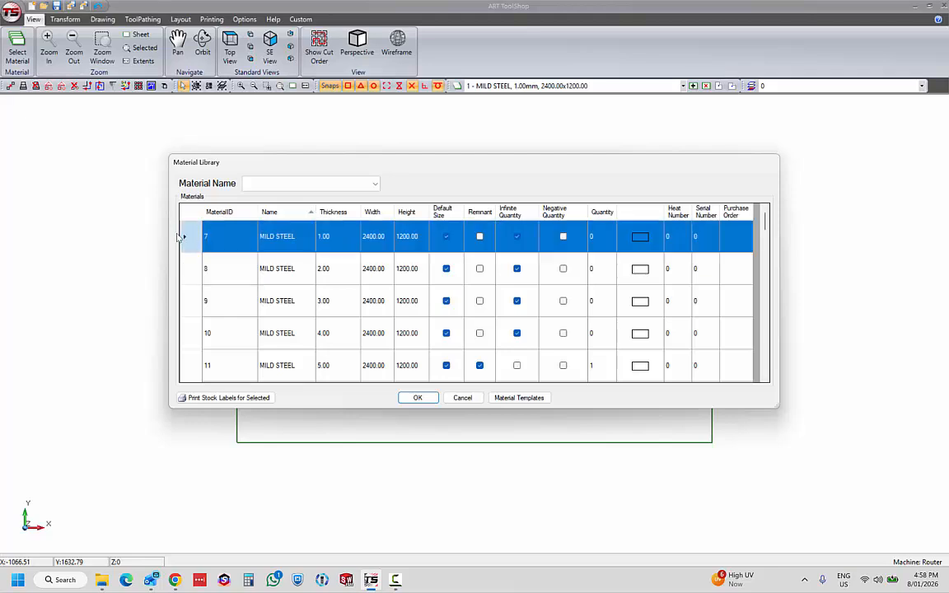
scroll(237, 239, down, 3)
scroll(265, 271, down, 2)
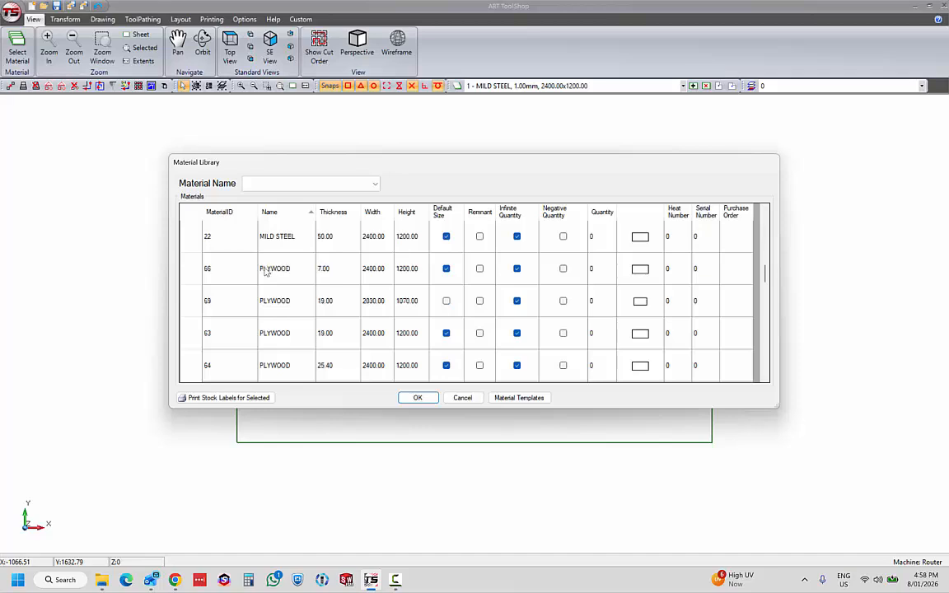
shift+click(191, 239)
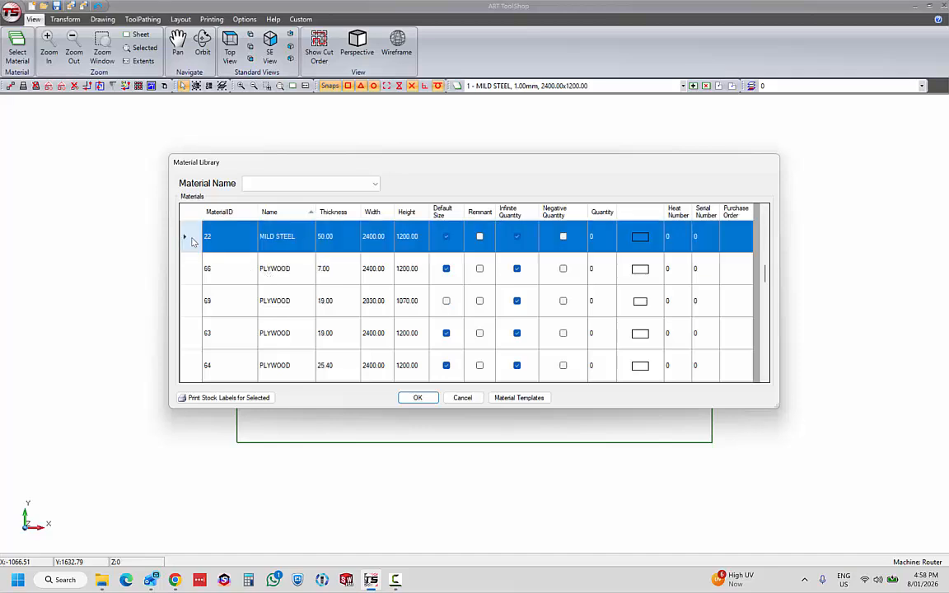
scroll(275, 286, up, 2)
scroll(276, 285, up, 2)
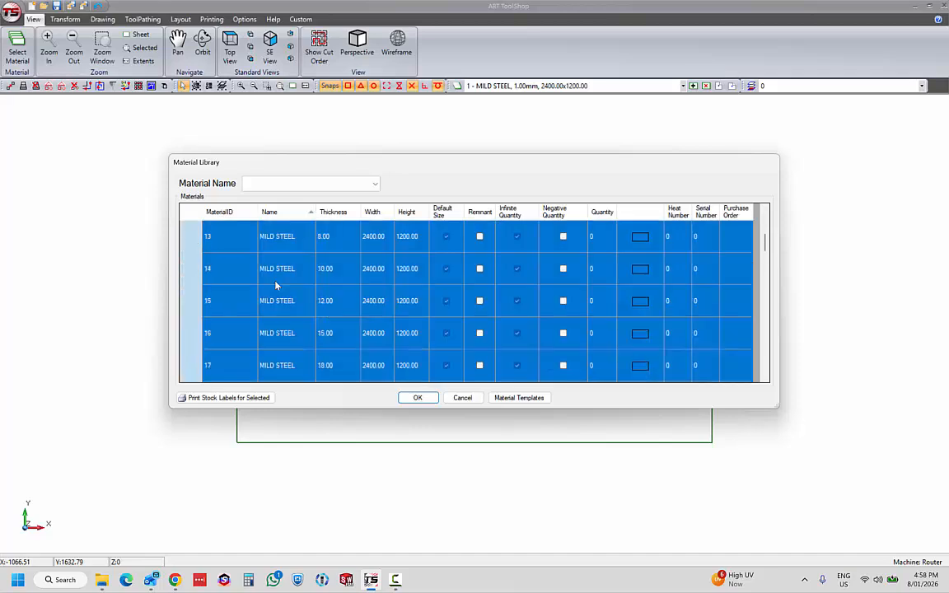
scroll(275, 285, up, 1)
scroll(276, 285, down, 5)
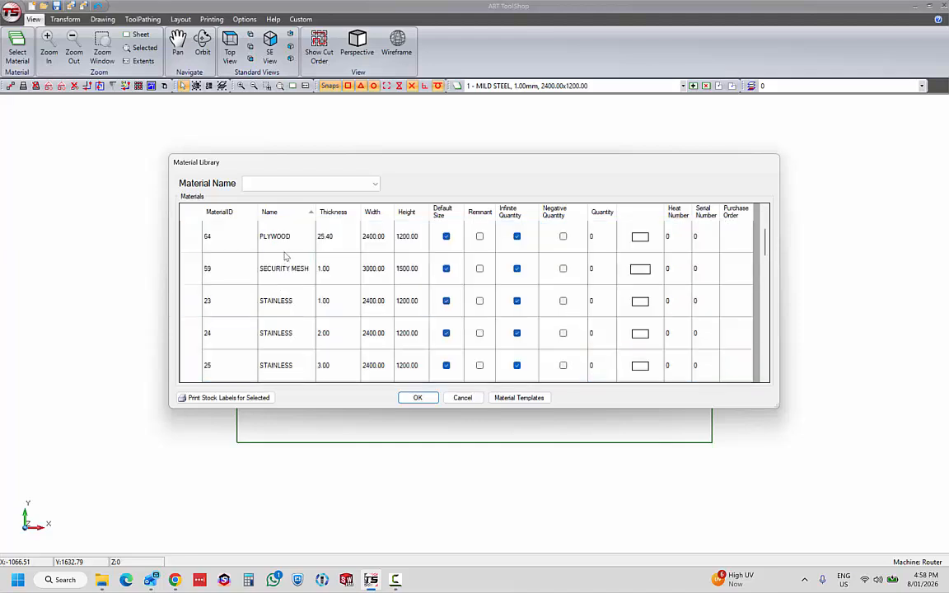
scroll(264, 248, up, 3)
click(256, 233)
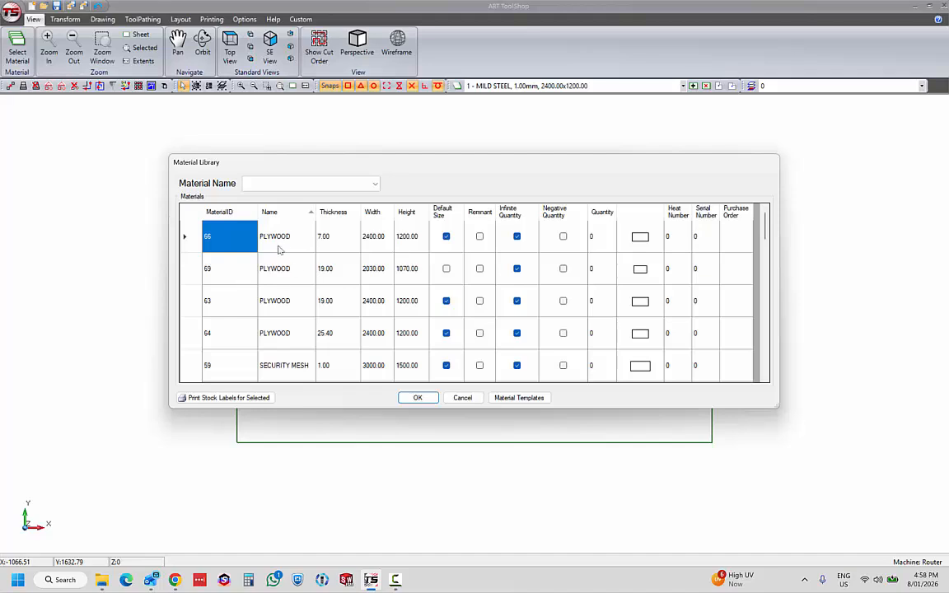
Step: Add a new entry named ACRYLIC at the end of the Material Library list
scroll(287, 273, down, 1)
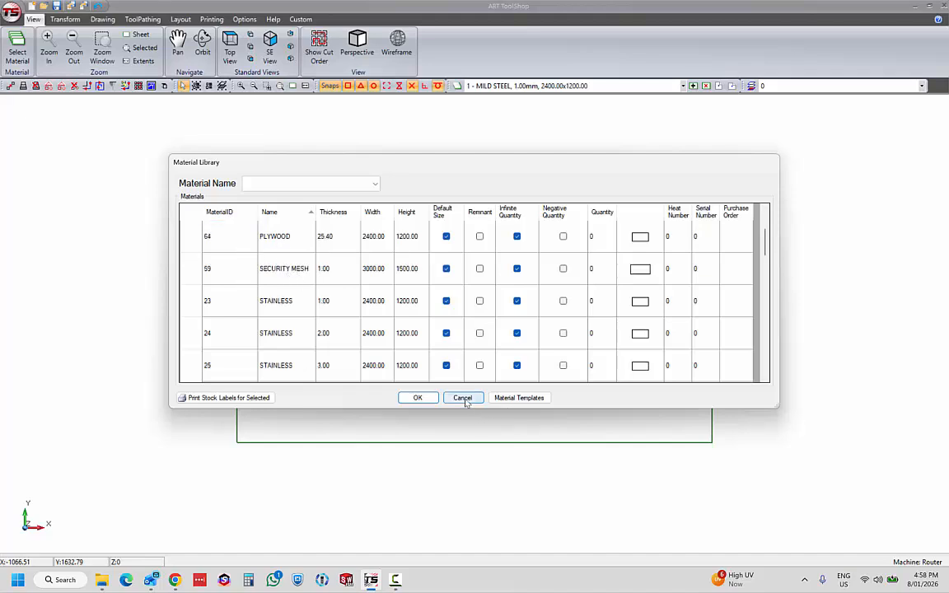
scroll(272, 272, down, 3)
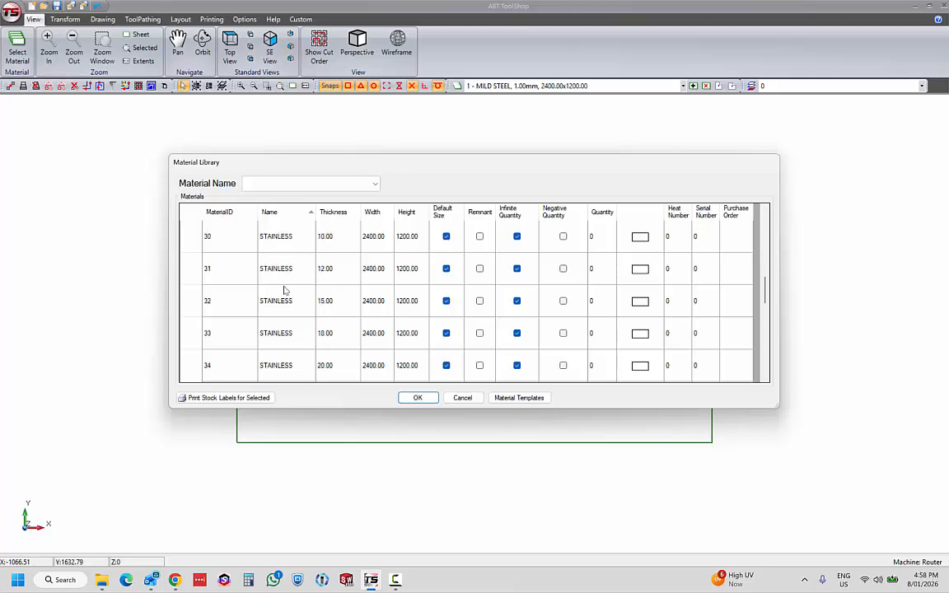
scroll(284, 290, up, 5)
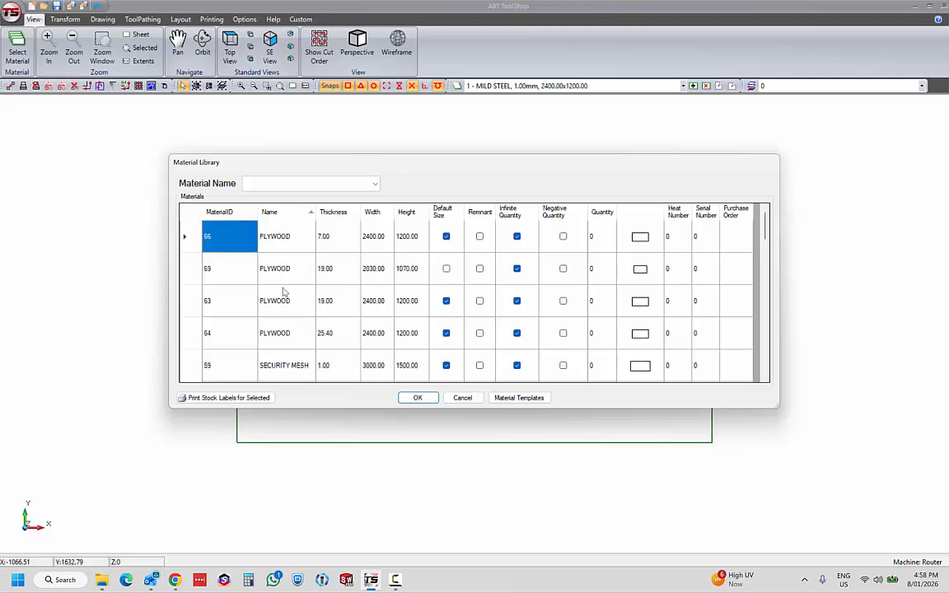
scroll(286, 300, down, 10)
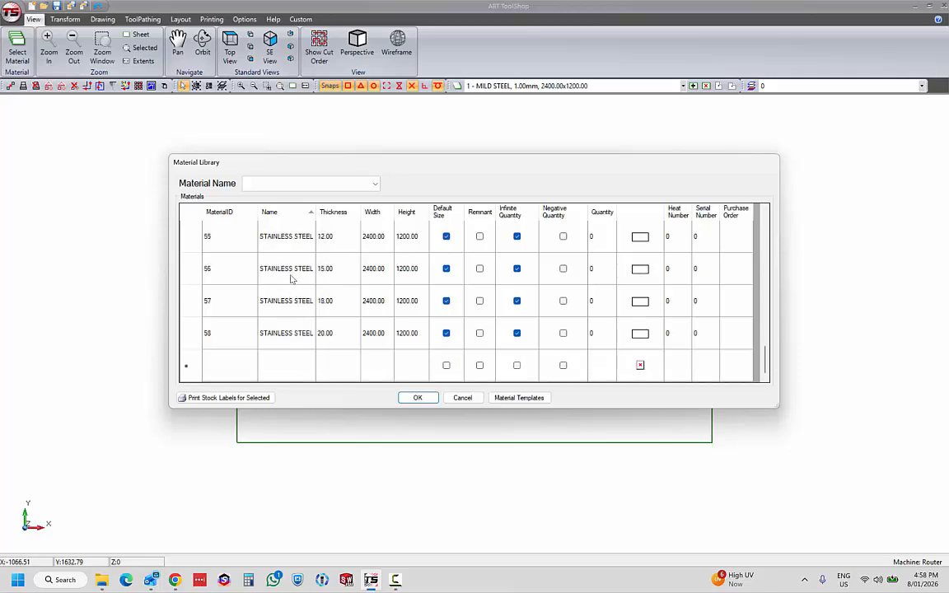
click(276, 361)
click(299, 372)
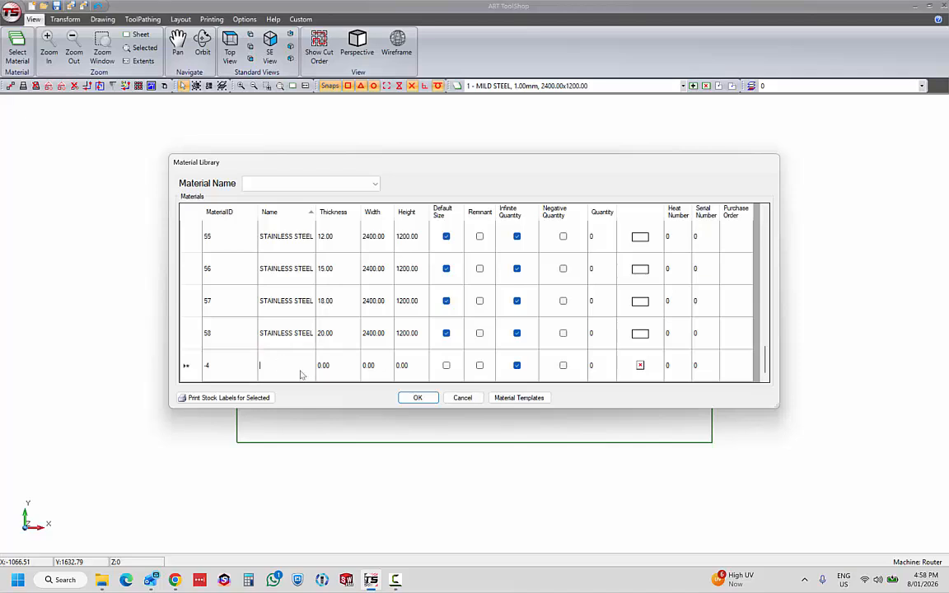
text(ACRY)
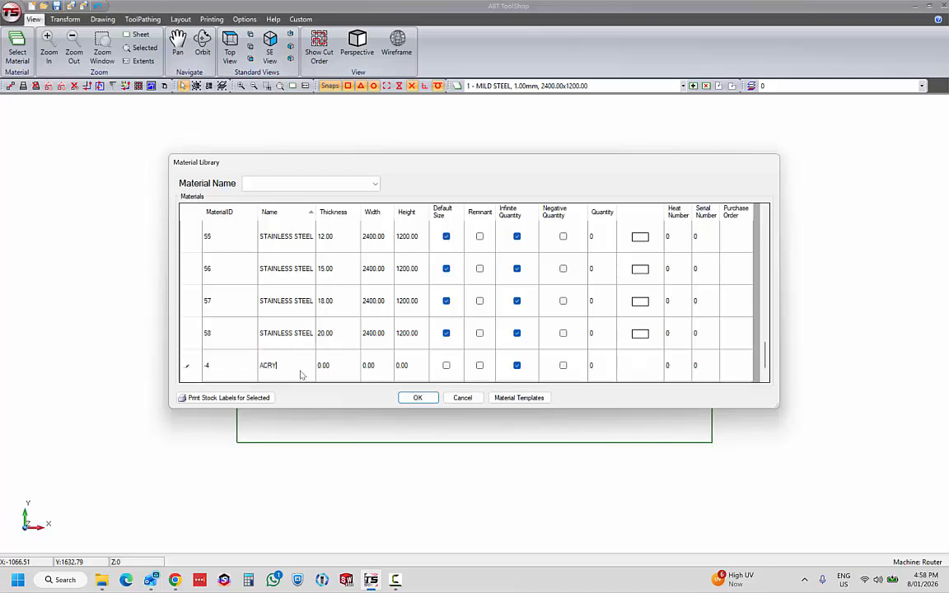
text(LIC)
key(Tab)
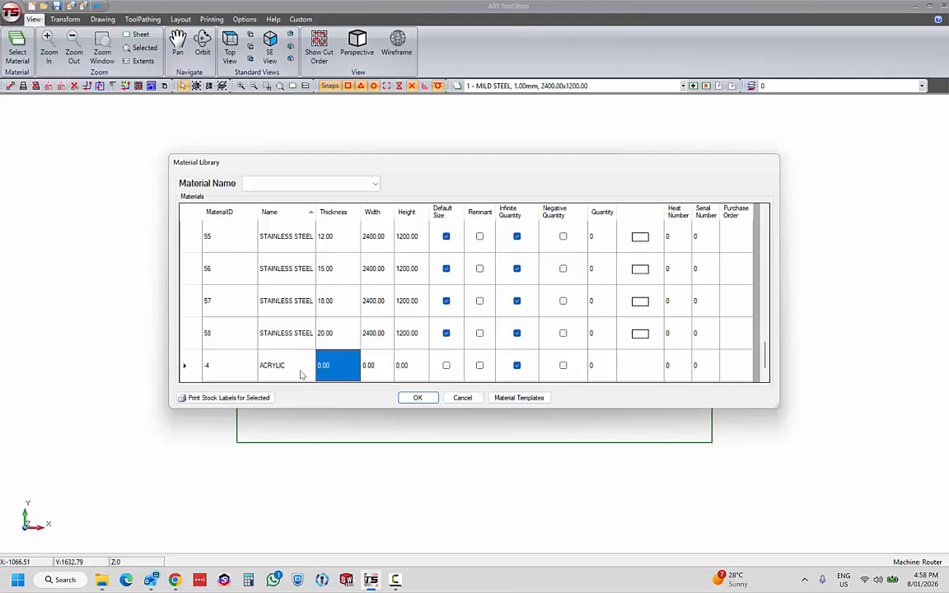
Step: Set the acrylic entry's thickness to 3, width to 3000 and height to 1500
text(3)
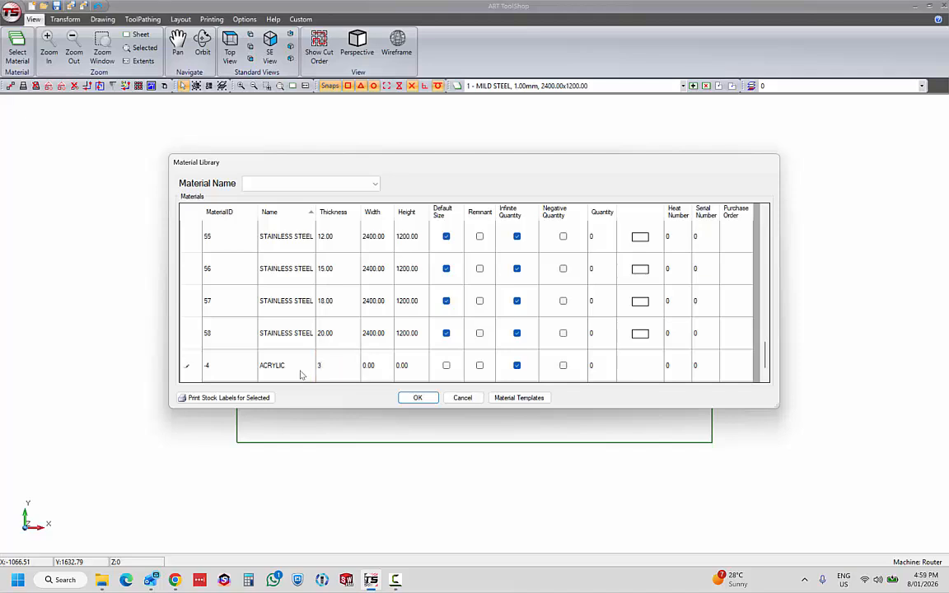
key(Tab)
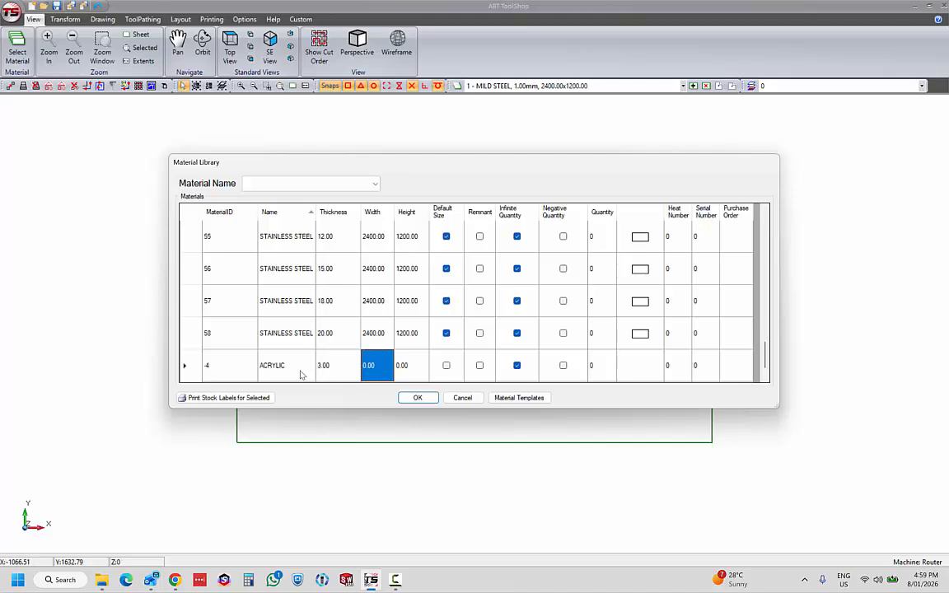
text(3000)
key(Tab)
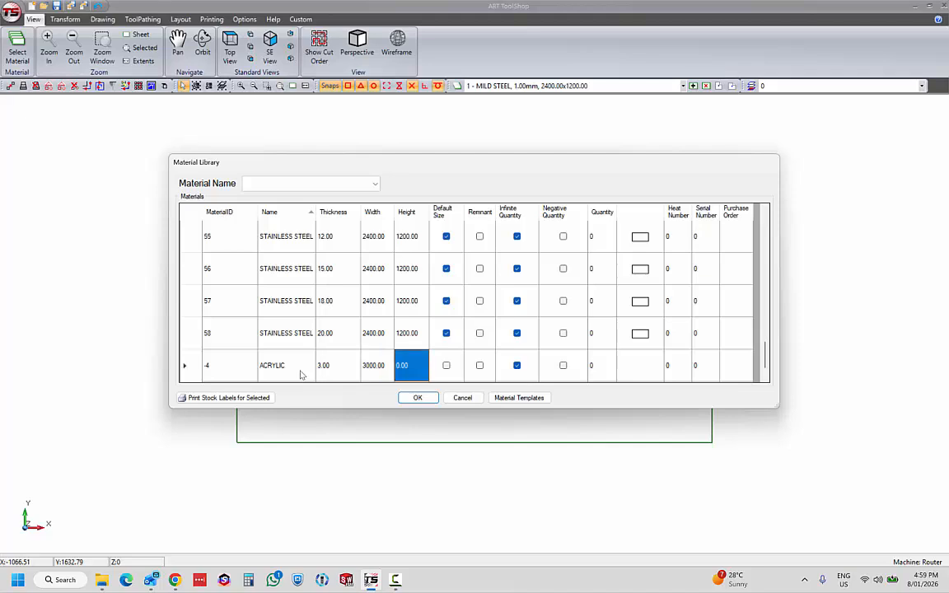
text(1500)
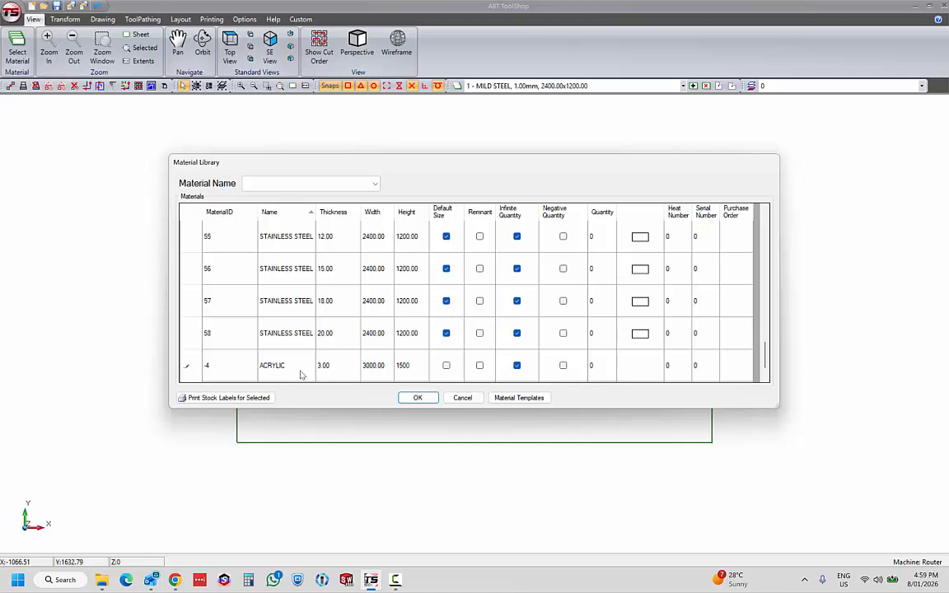
key(Tab)
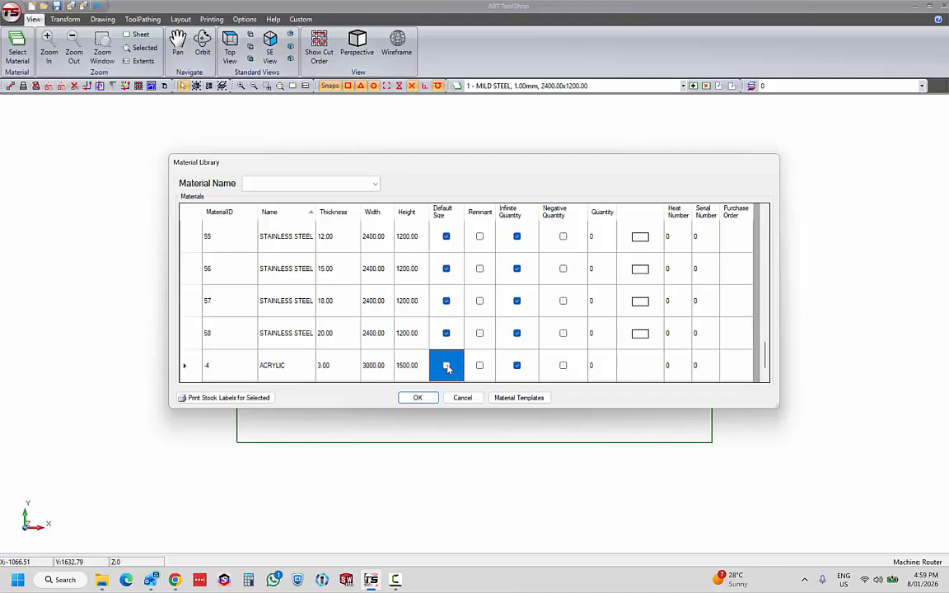
Step: Mark the acrylic entry as a default size, disable its infinite quantity and allow negative quantity
key(space)
click(481, 367)
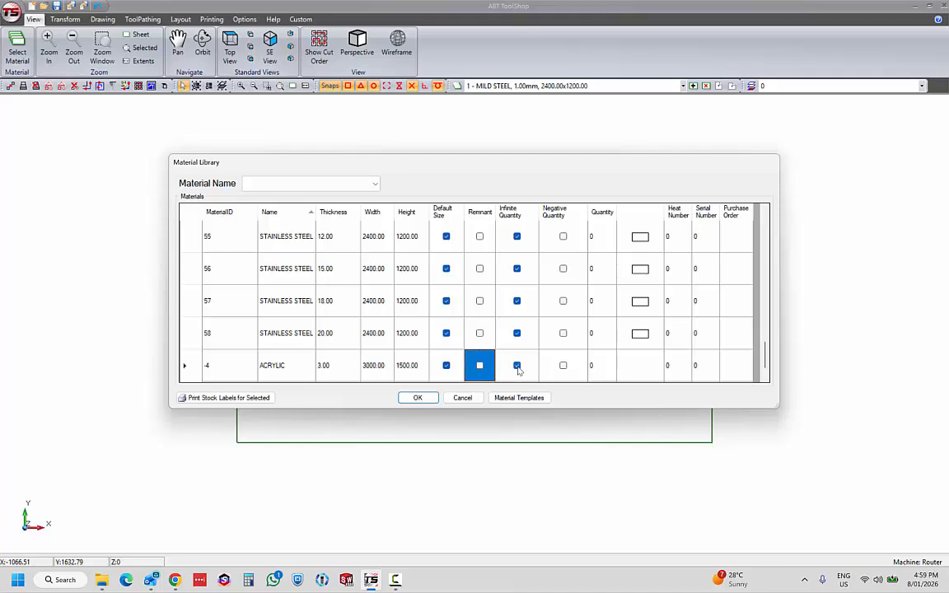
click(517, 368)
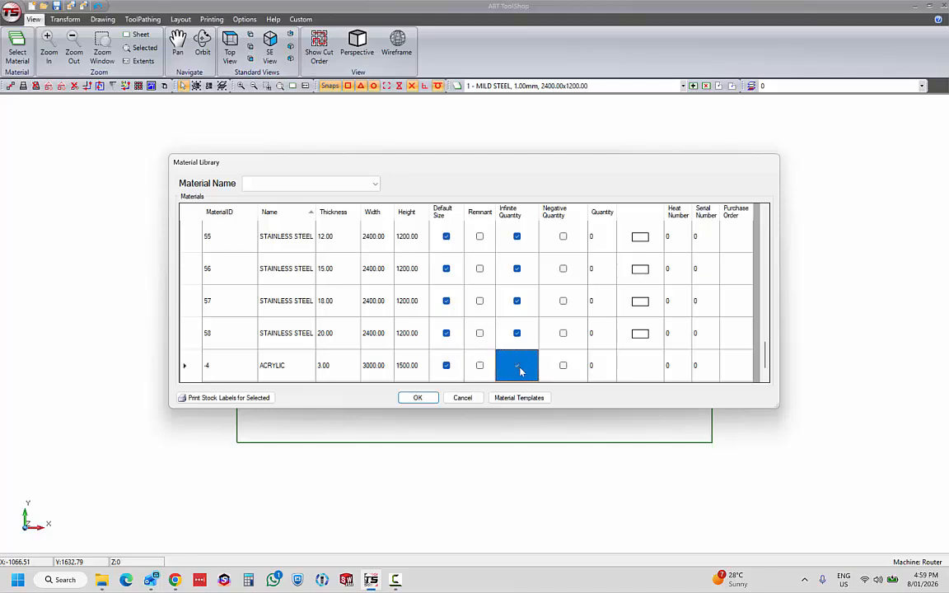
click(519, 367)
click(564, 367)
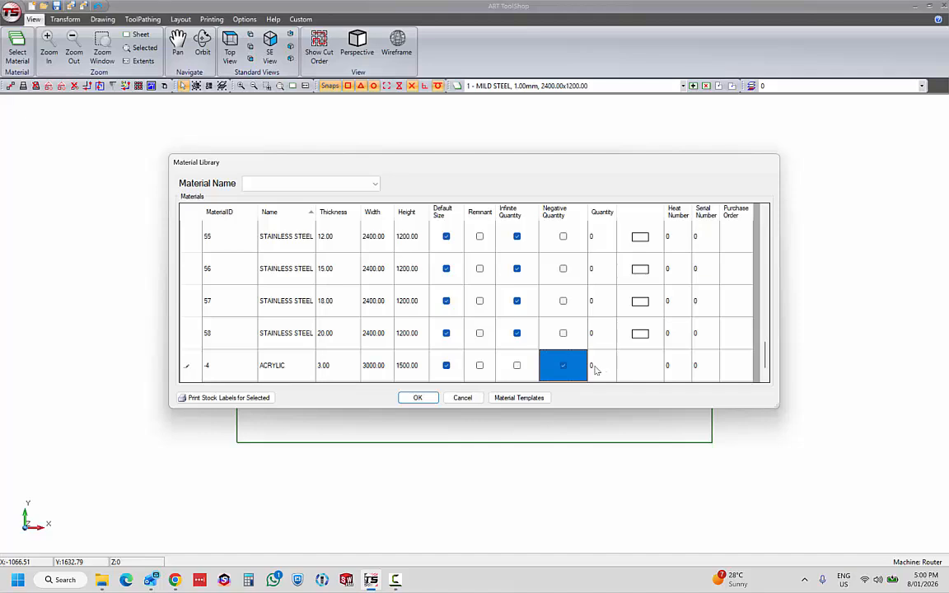
Step: Set the acrylic entry's stock quantity to 20 and locate the saved entry in the sorted list
click(595, 365)
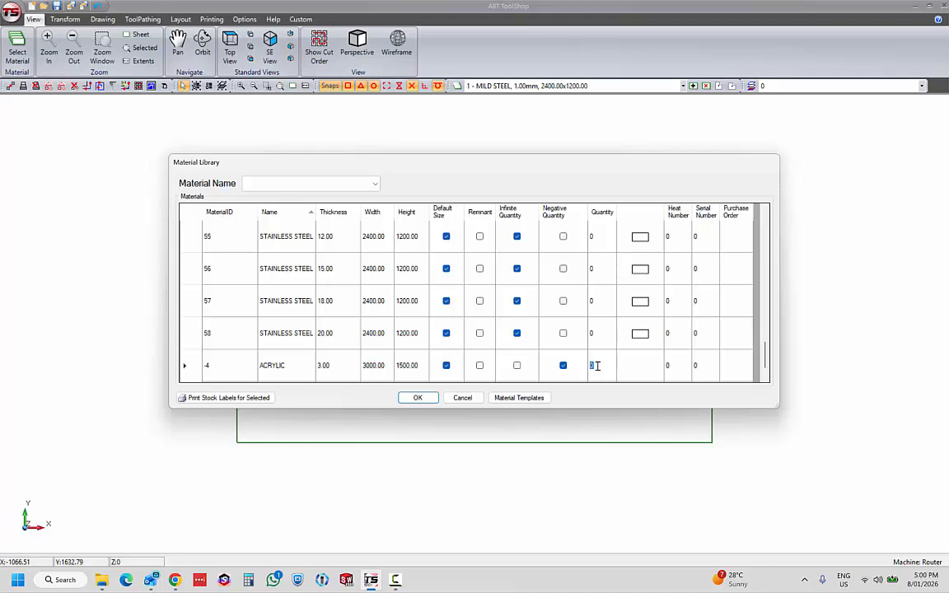
text(20)
click(610, 330)
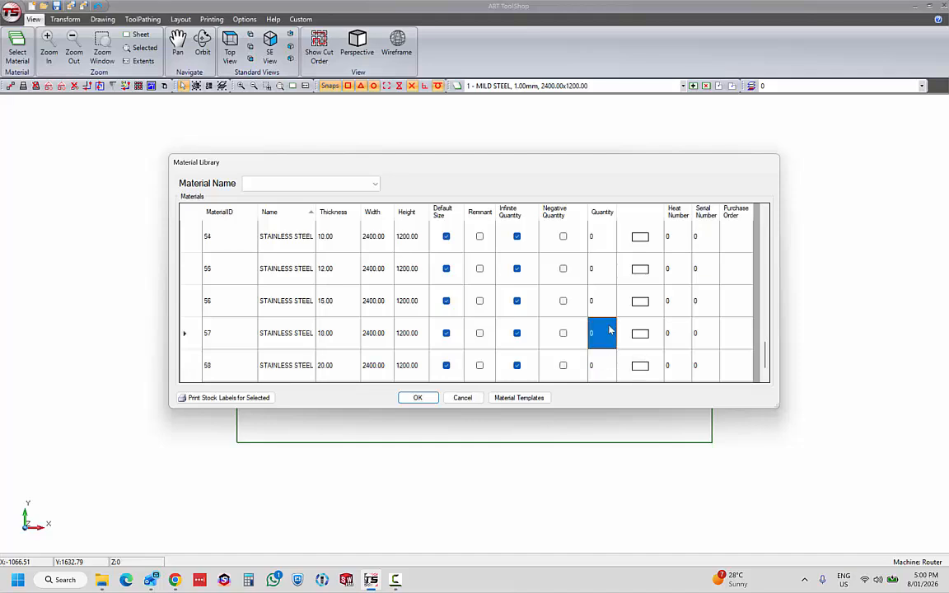
scroll(308, 354, up, 15)
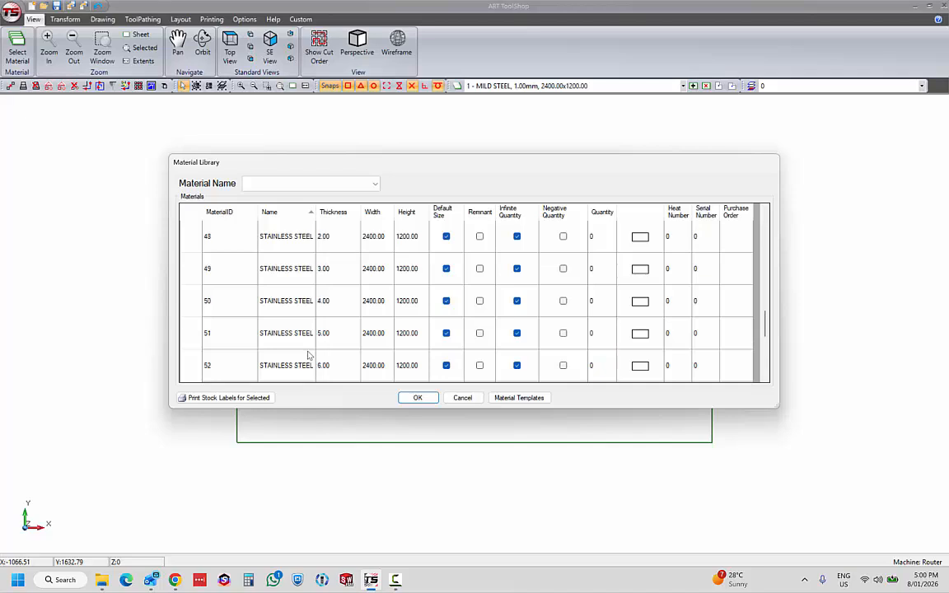
scroll(294, 319, up, 4)
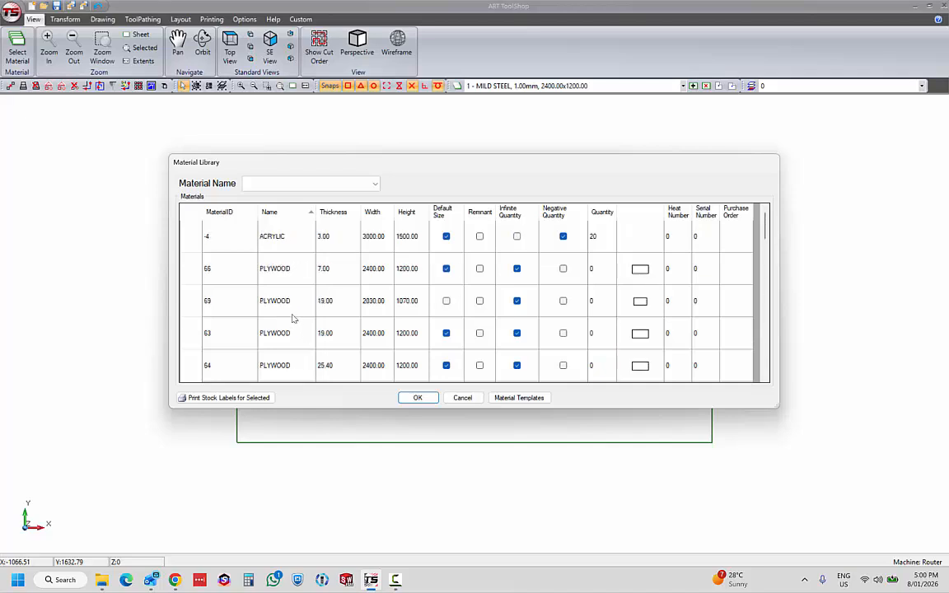
click(293, 244)
Step: Add another ACRYLIC entry at the end of the Material Library with thickness 3, width 2400 and height 1200
scroll(302, 264, down, 10)
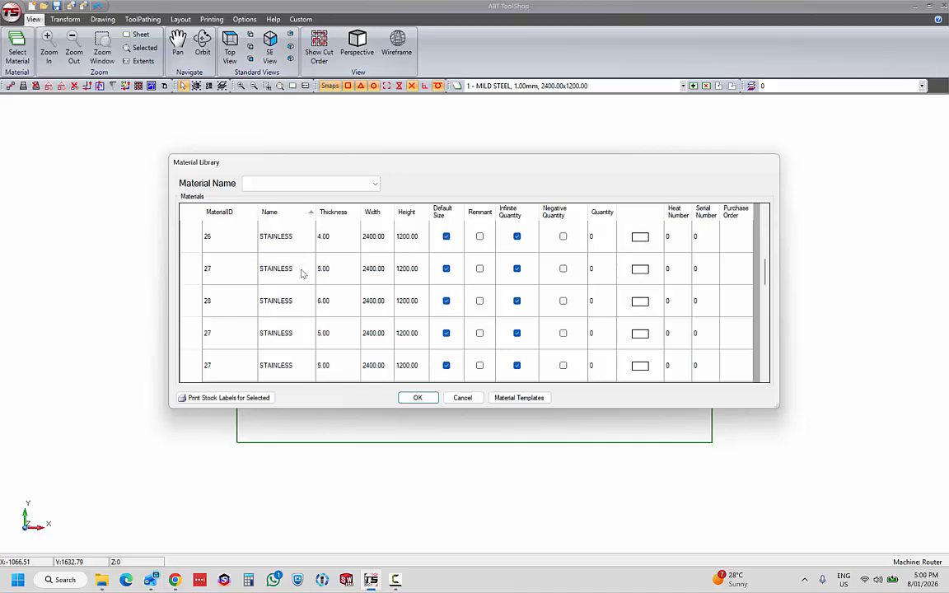
click(285, 366)
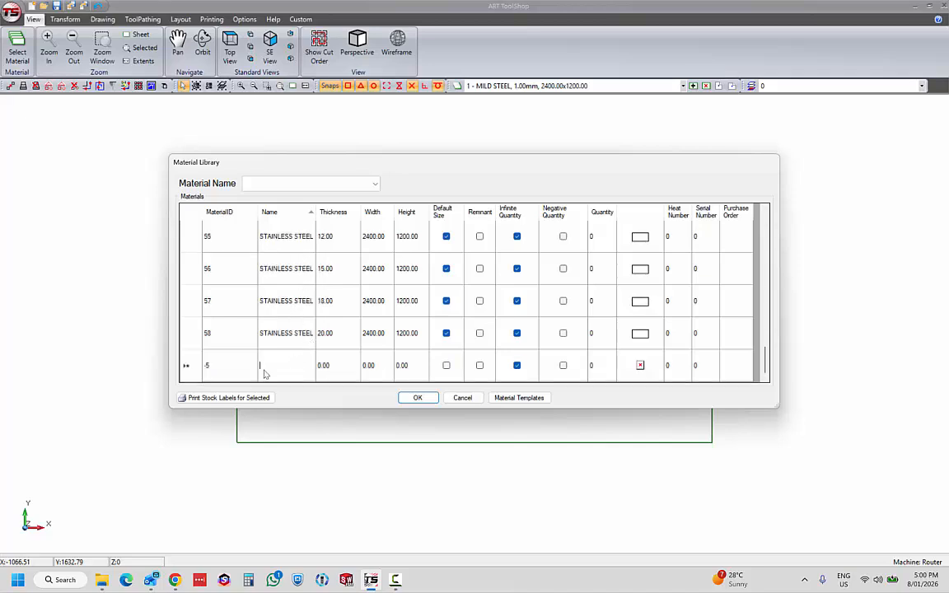
text(ACRYLIC)
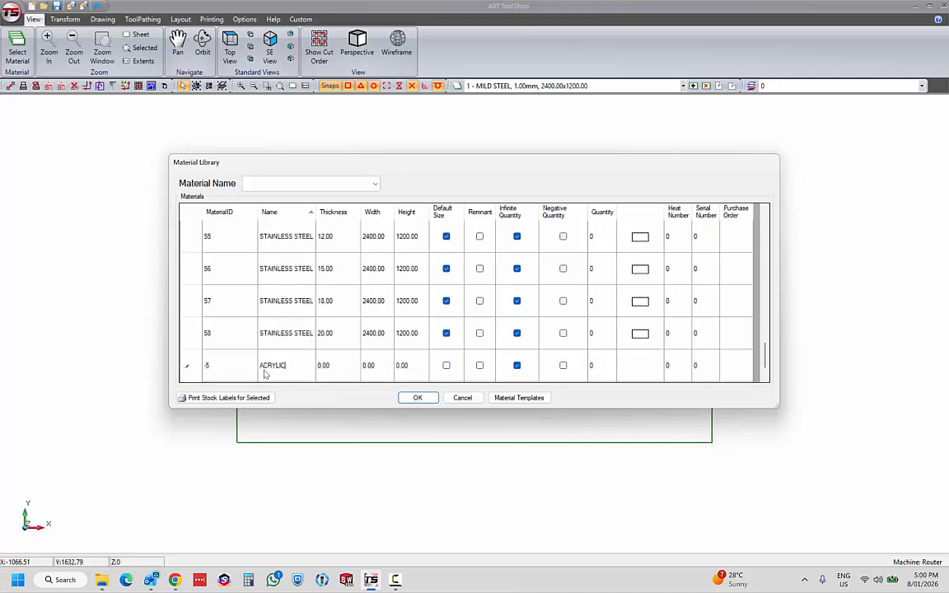
key(Tab)
text(3)
key(Tab)
key(Tab)
text(12)
key(Return)
Step: Add a further ACRYLIC entry with thickness 6, fill in its width and height, and mark it as a default size
click(273, 376)
text(ACRYLIC)
key(Tab)
text(6)
key(Tab)
text(30)
key(Tab)
text(1)
key(Tab)
key(space)
scroll(434, 297, down, 1)
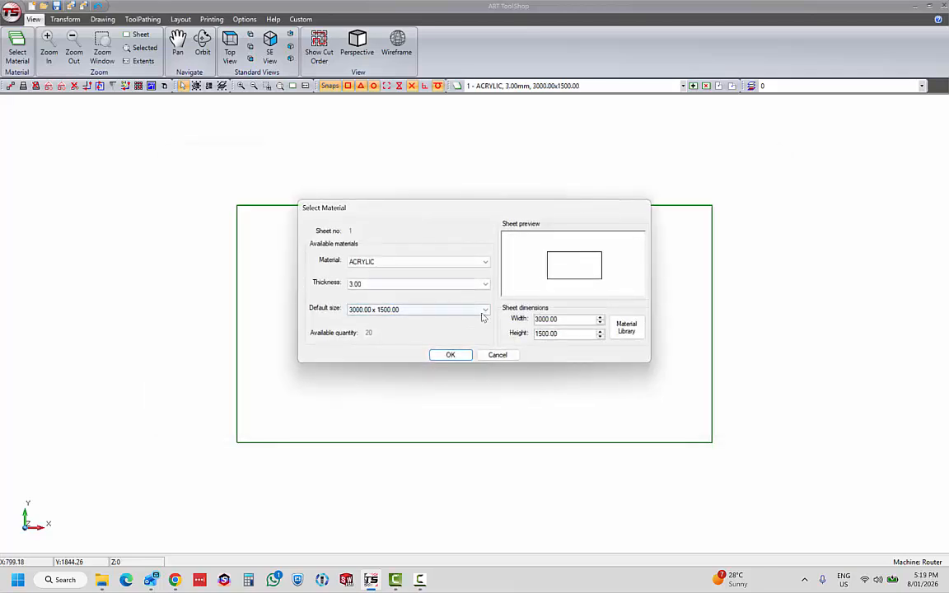
Step: Review the material, thickness and default size options available for sheet 1
click(486, 262)
click(486, 265)
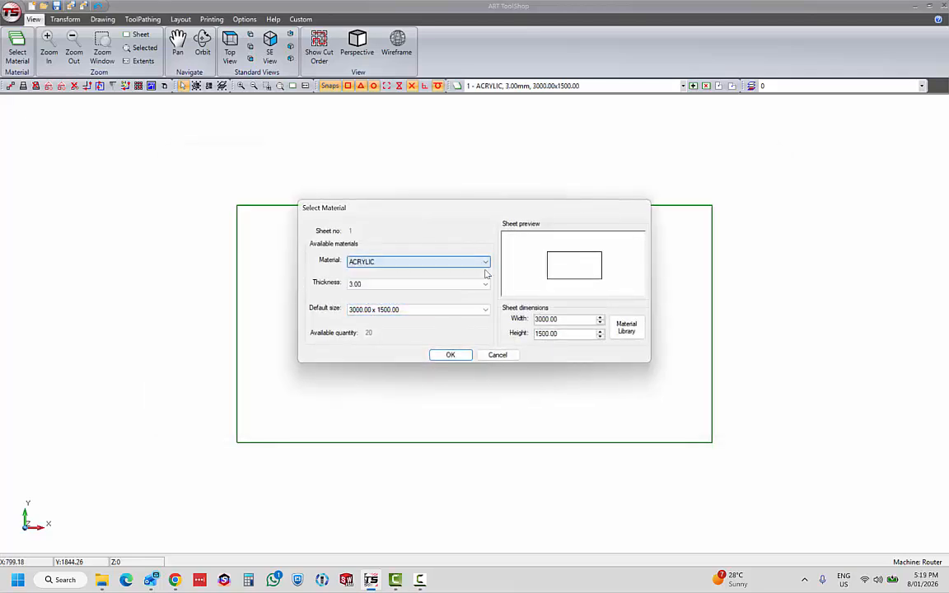
click(487, 285)
click(488, 285)
click(489, 309)
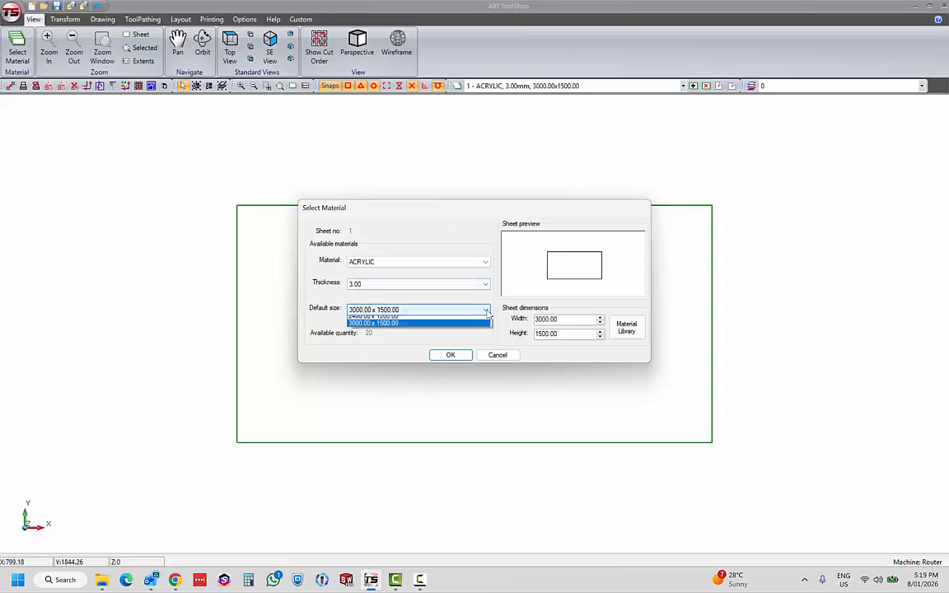
click(488, 317)
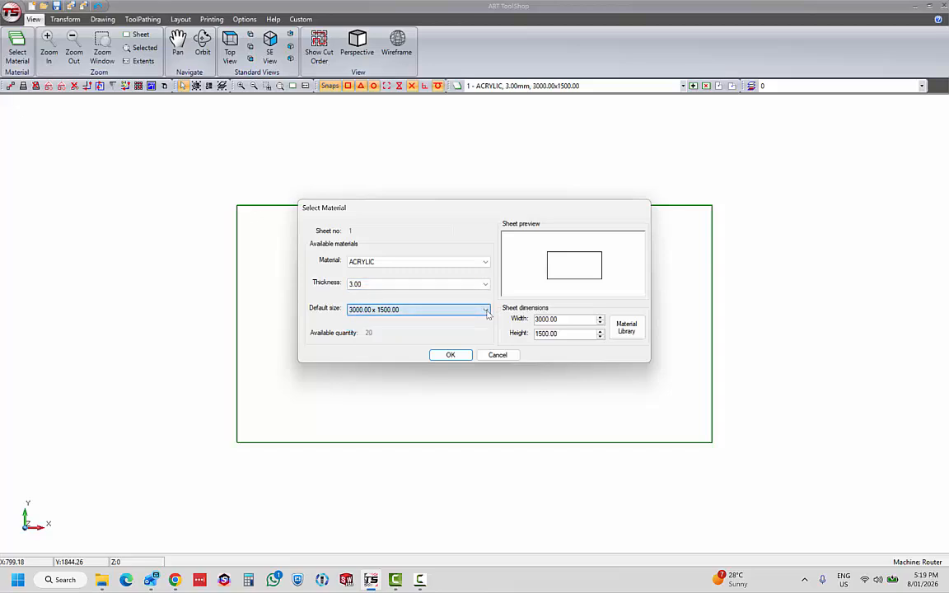
Step: Set the acrylic sheet's dimensions to a custom width of 1000 and height of 1000 and apply them
double_click(568, 319)
drag(566, 334, 521, 334)
text(1000)
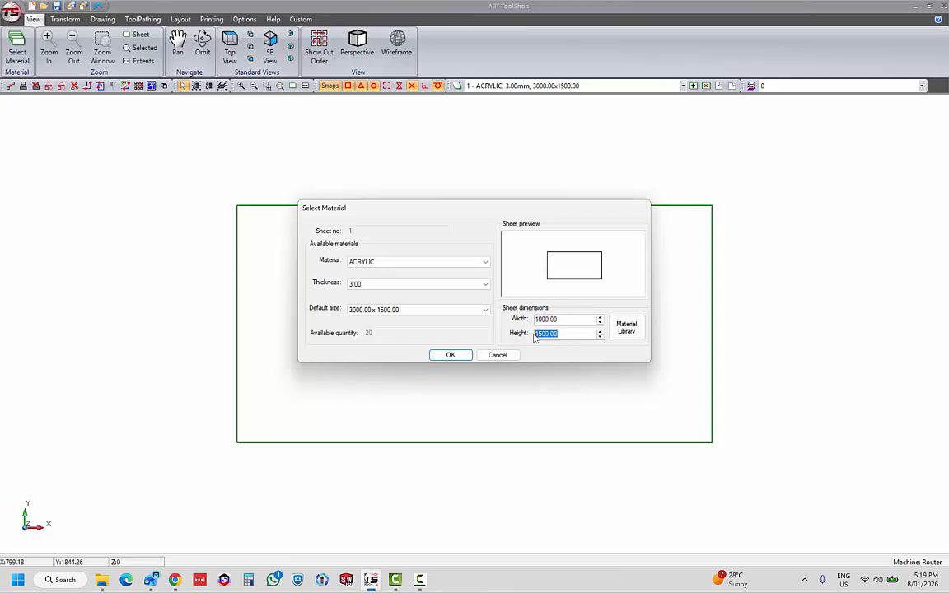
text(1000)
click(456, 355)
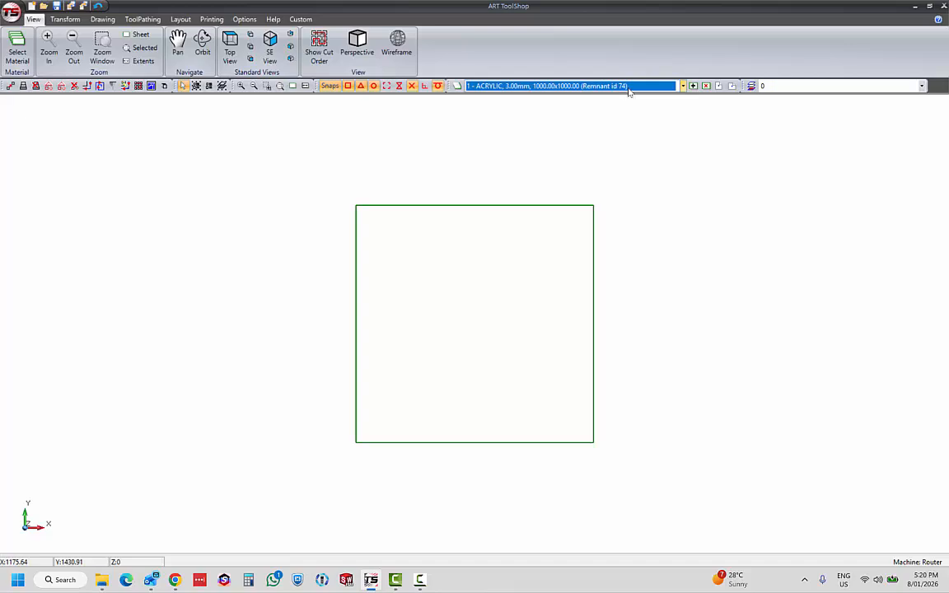
Step: Reopen the material selection and choose the 1000 x 1000 acrylic remnant as the size of sheet 1
click(16, 48)
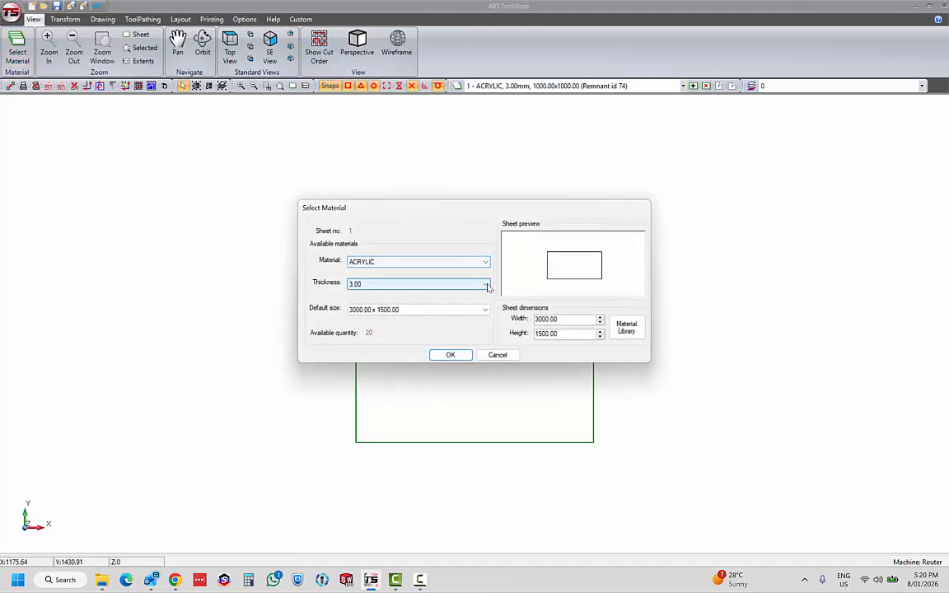
click(485, 310)
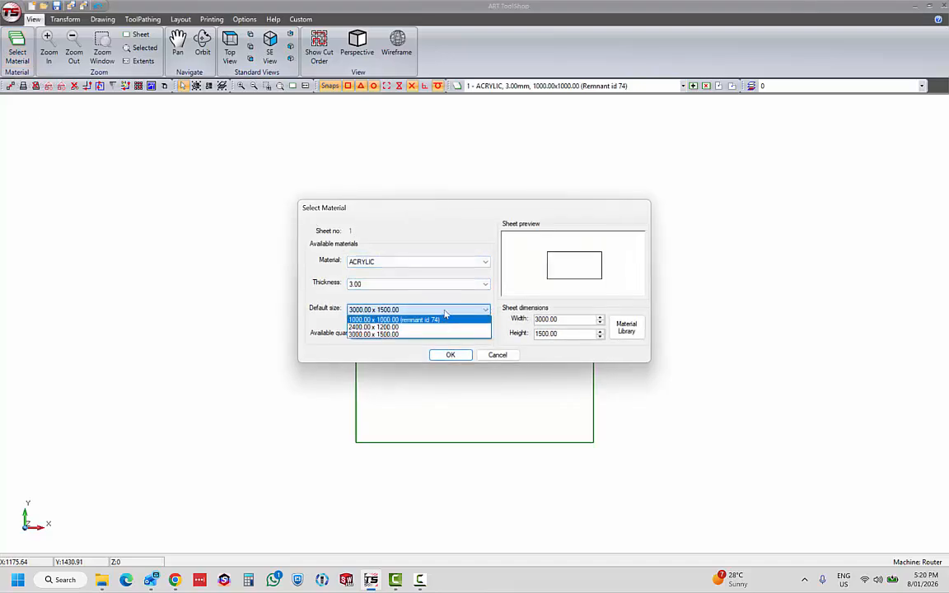
click(445, 321)
click(448, 356)
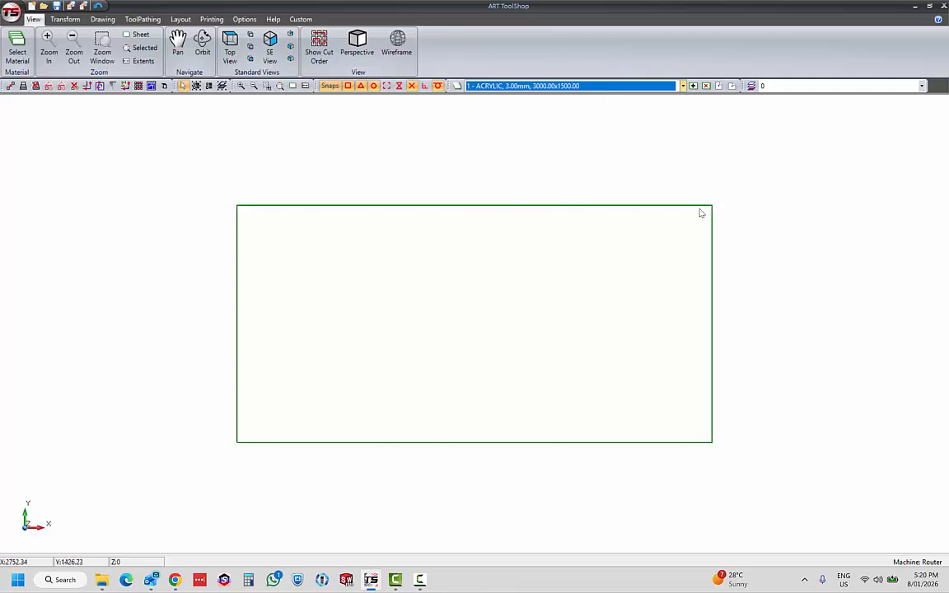
Step: Add a second sheet to the job using the 3 mm acrylic remnant of 1000 x 1000
click(692, 86)
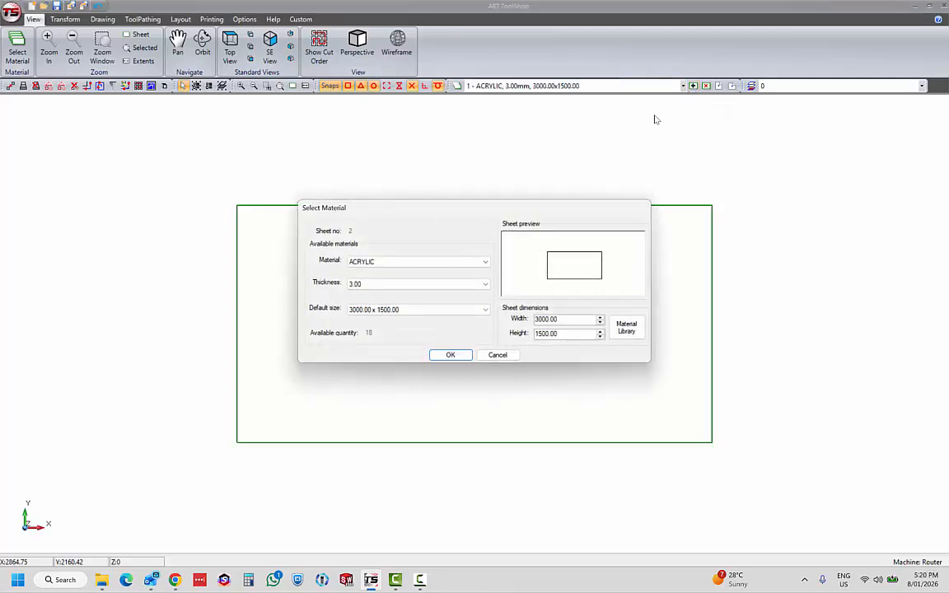
click(486, 310)
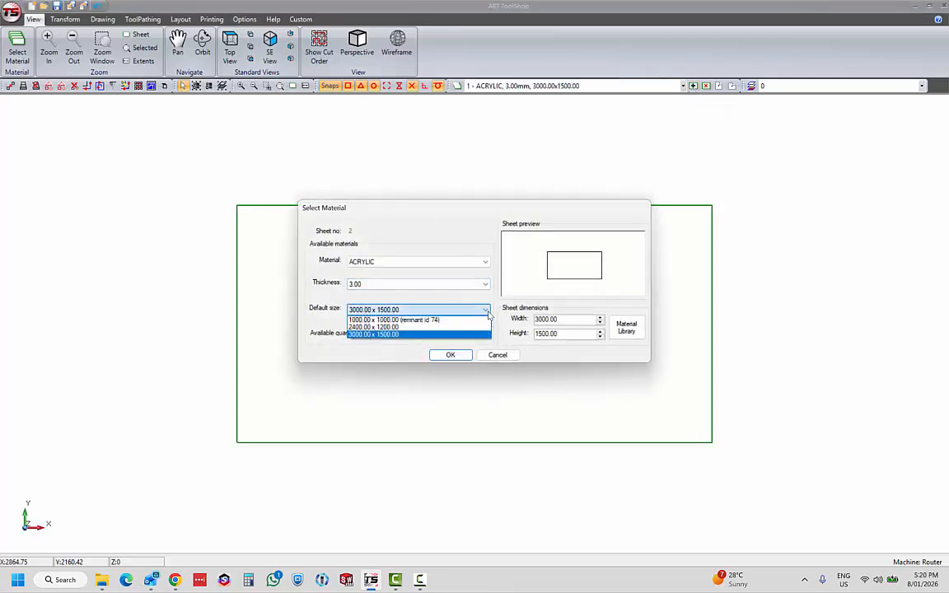
click(418, 320)
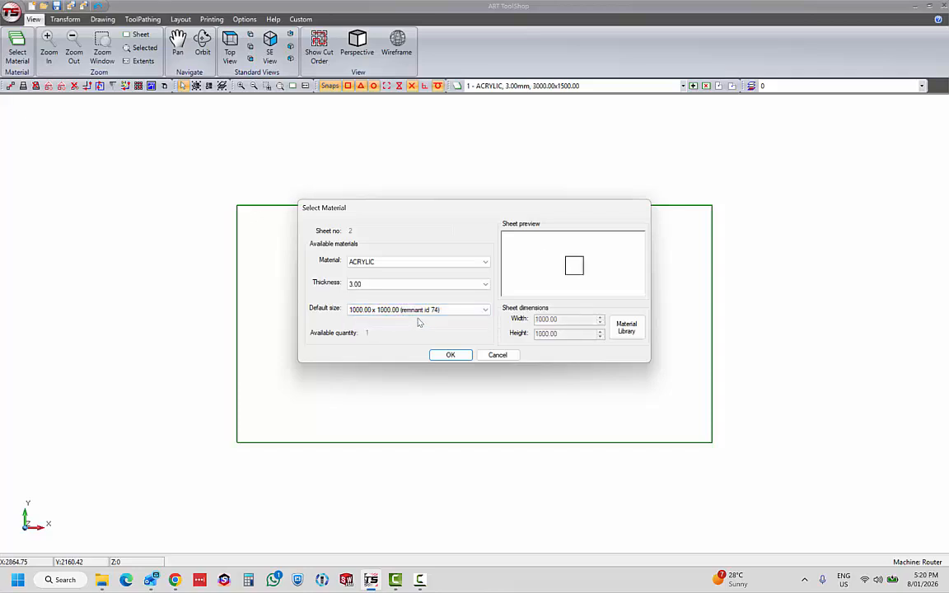
click(451, 356)
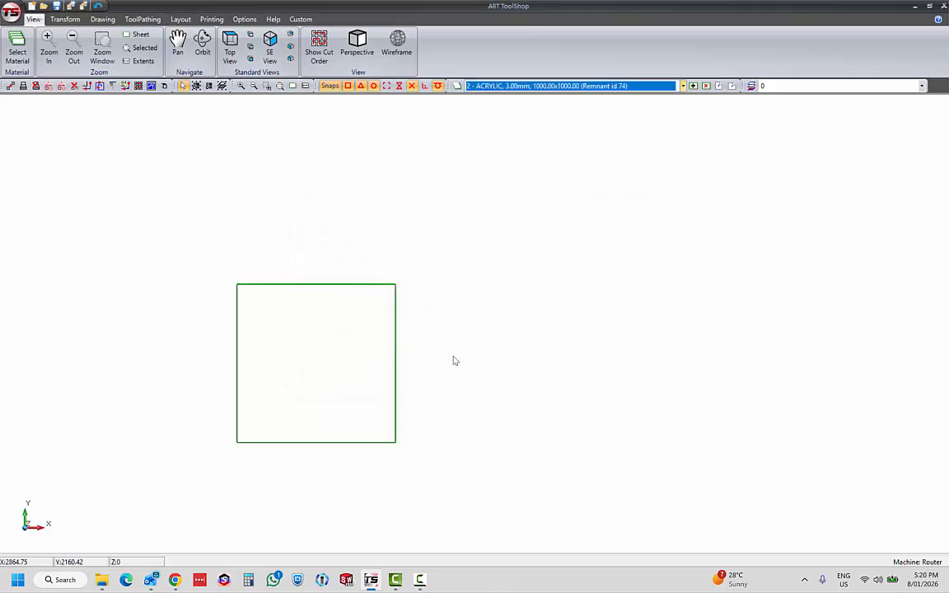
Step: Make sheet 2, the acrylic remnant, the active sheet and delete it from the job
click(683, 85)
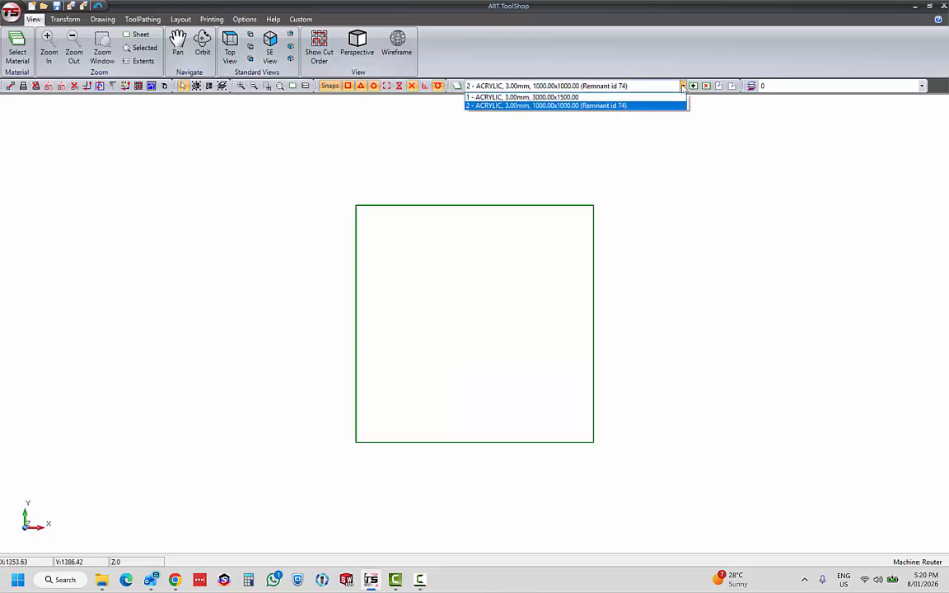
click(563, 105)
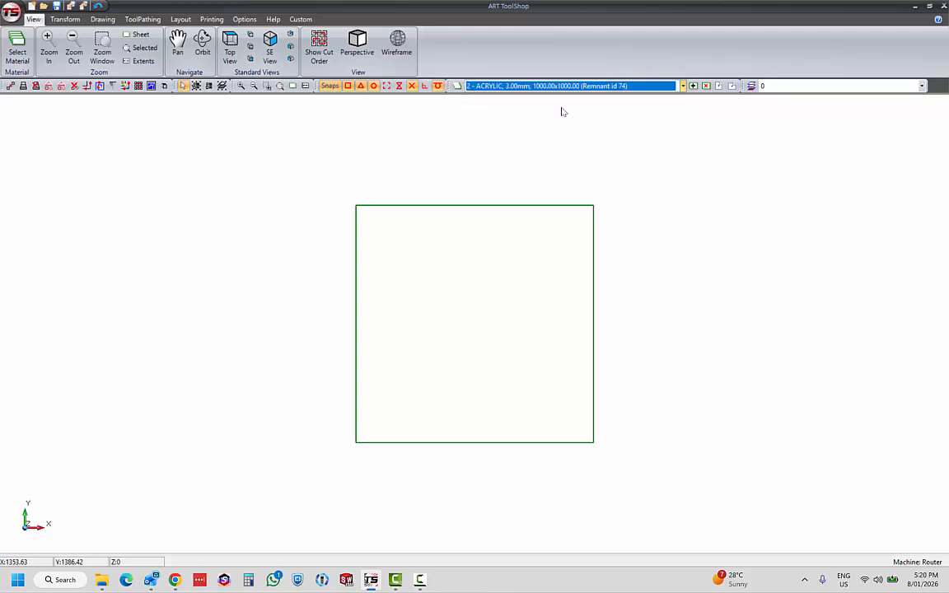
click(706, 86)
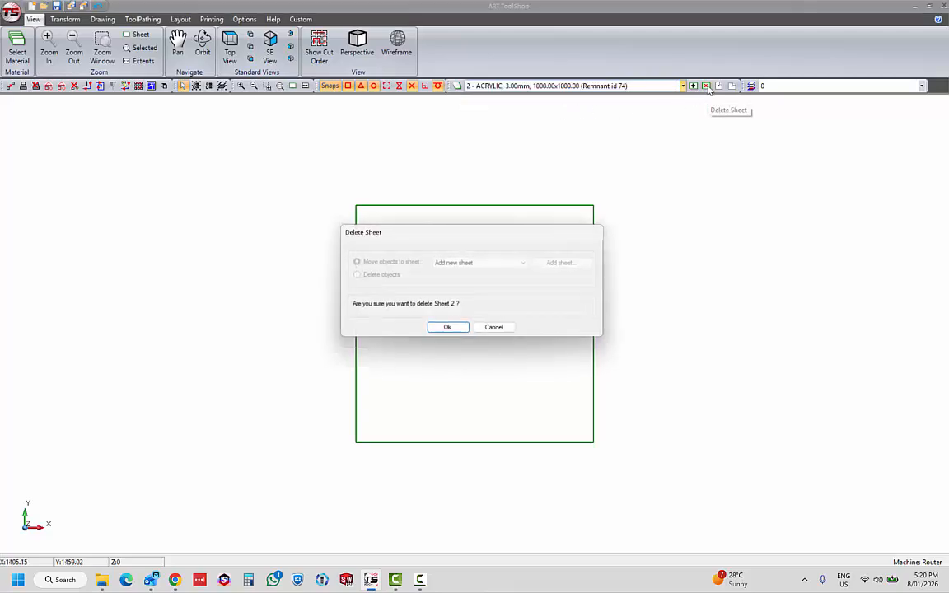
click(456, 330)
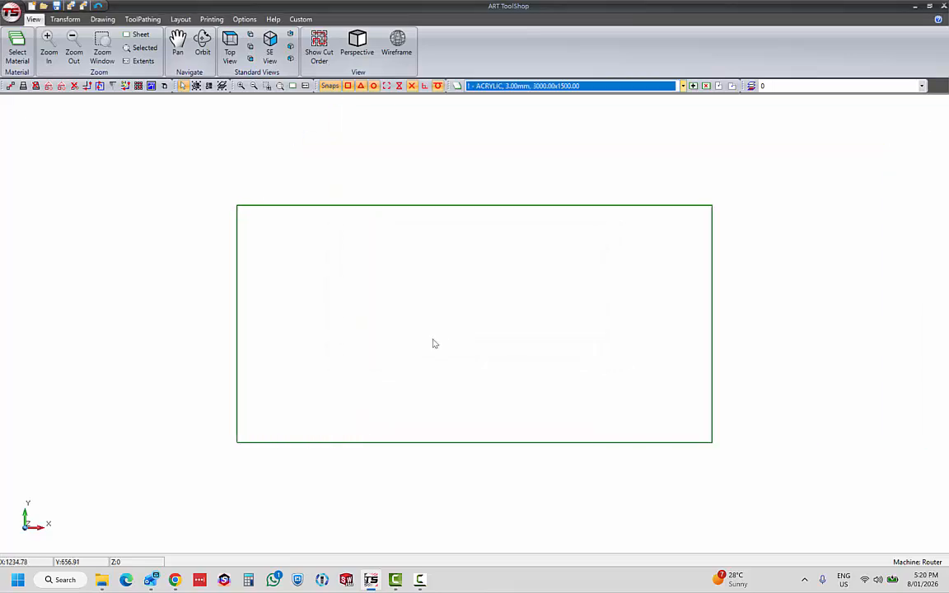